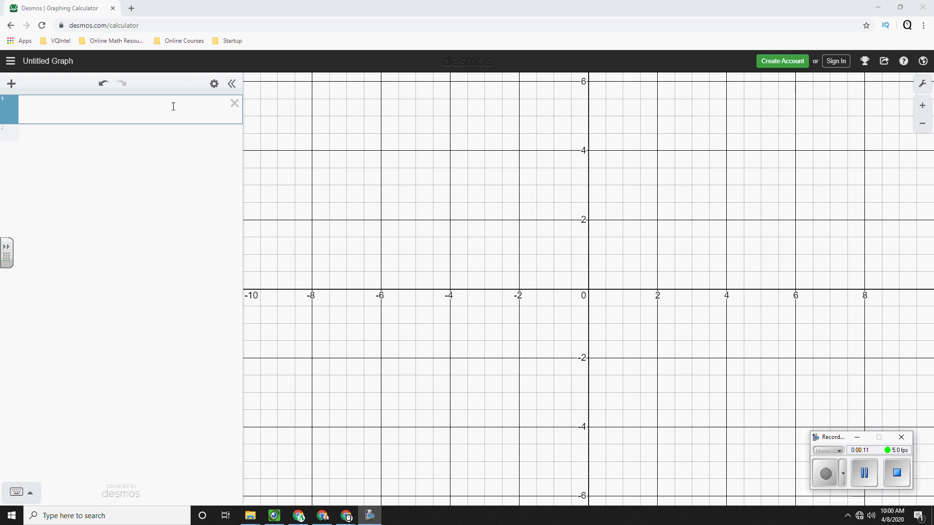
Step: Enter n=[1,2,...100] in the first expression line to make a 100-term list
click(156, 121)
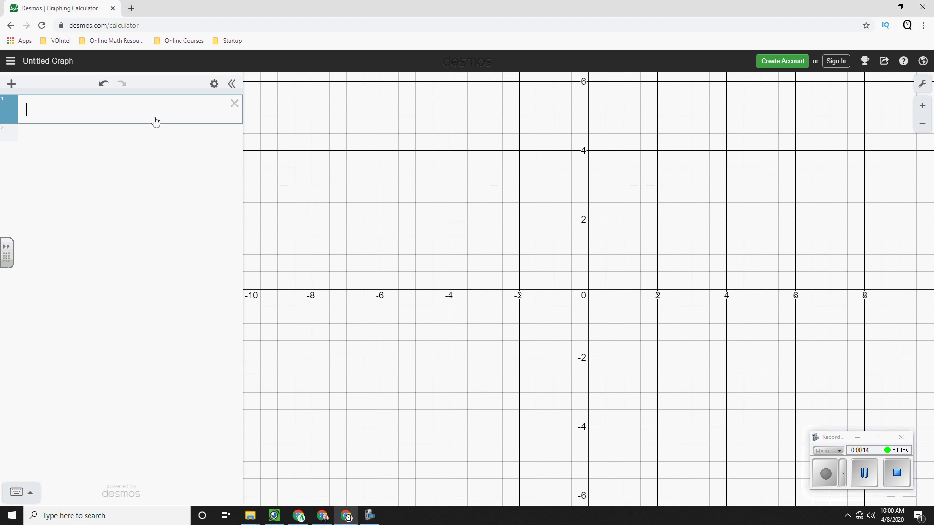
text(n=[)
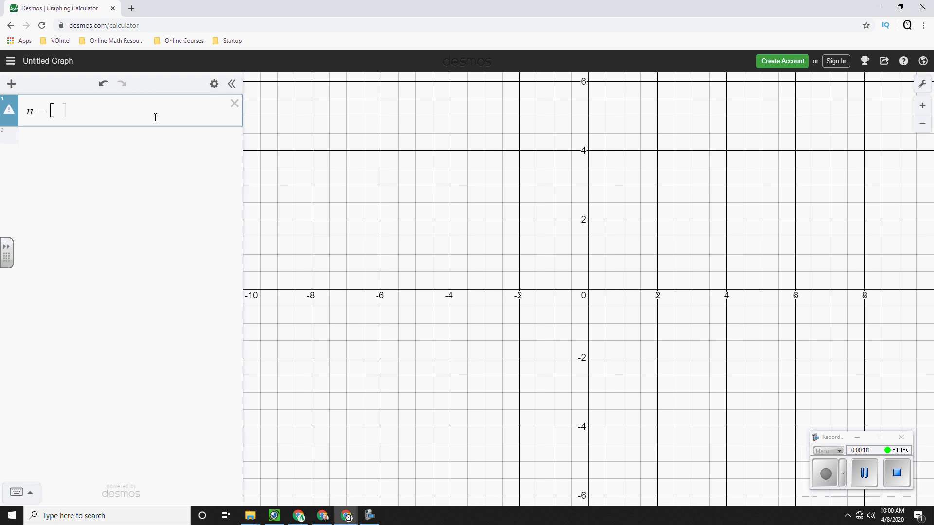
text(1,)
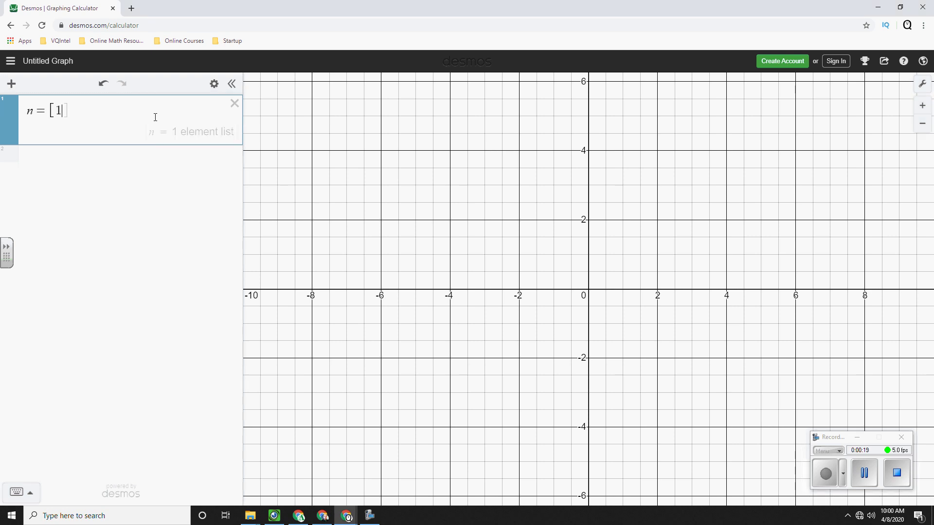
text(2,)
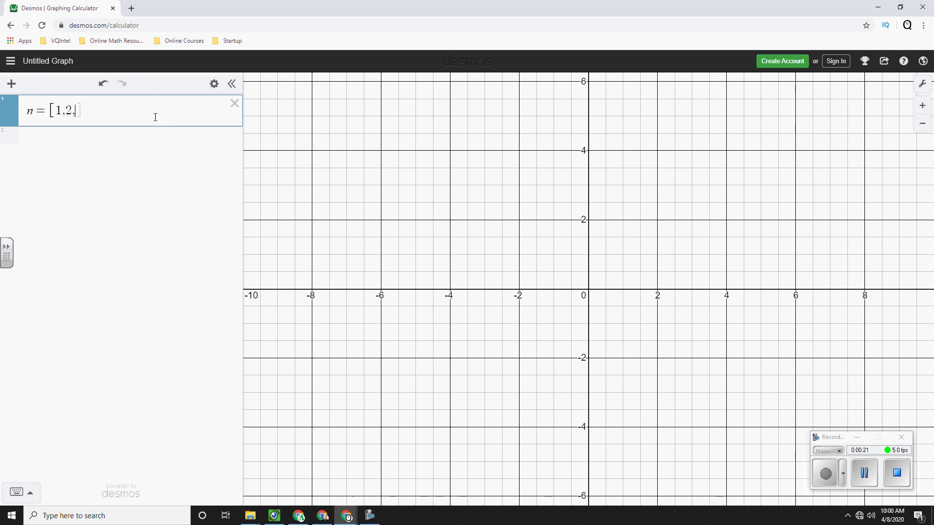
text(...100)
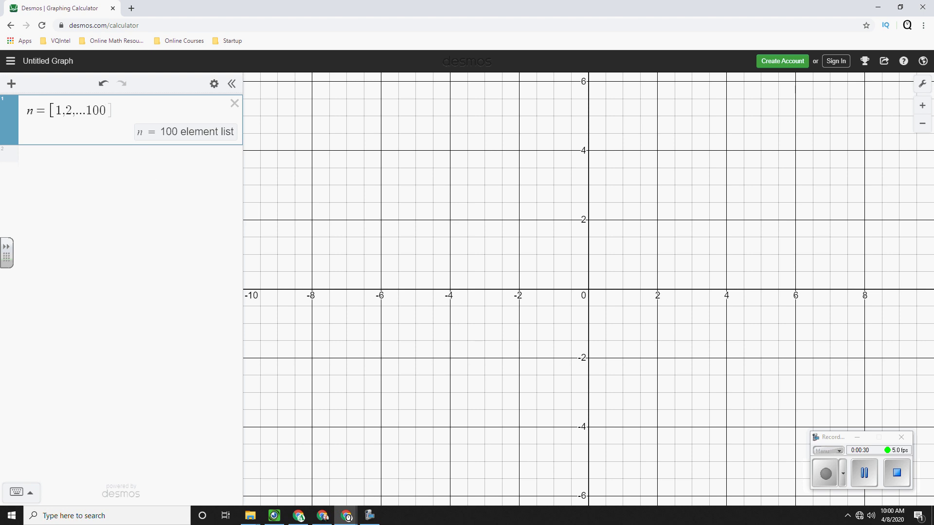
Step: Change the x-axis maximum from 10 to 100 in Graph Settings
click(922, 87)
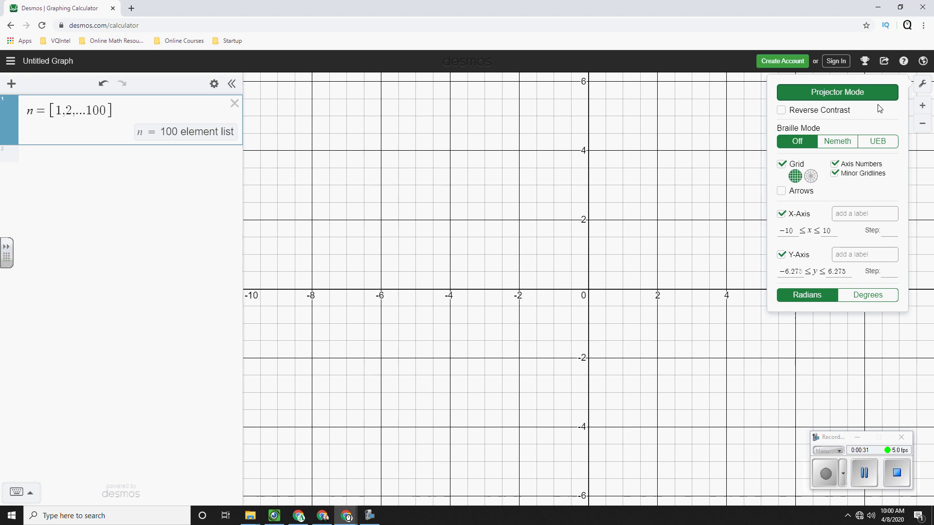
click(833, 230)
text(0)
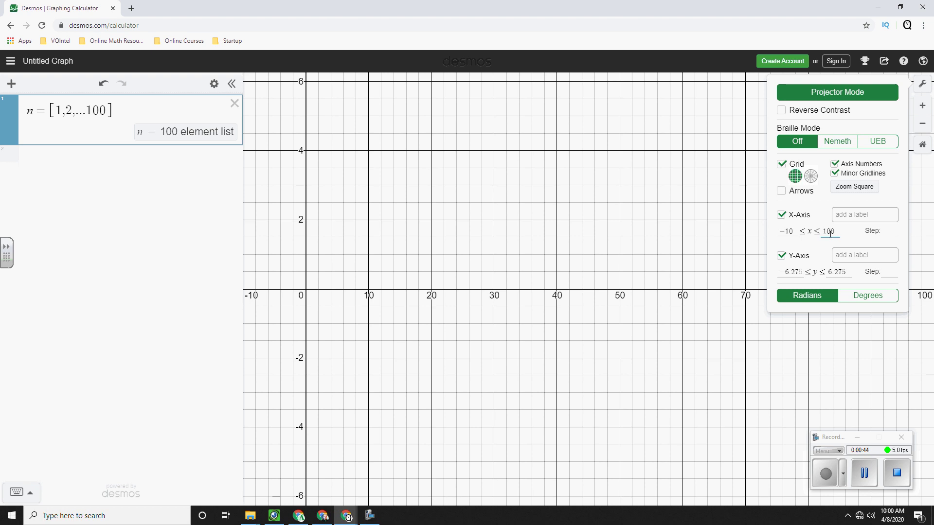
Step: Add a second expression defining a_n = n^2
click(126, 173)
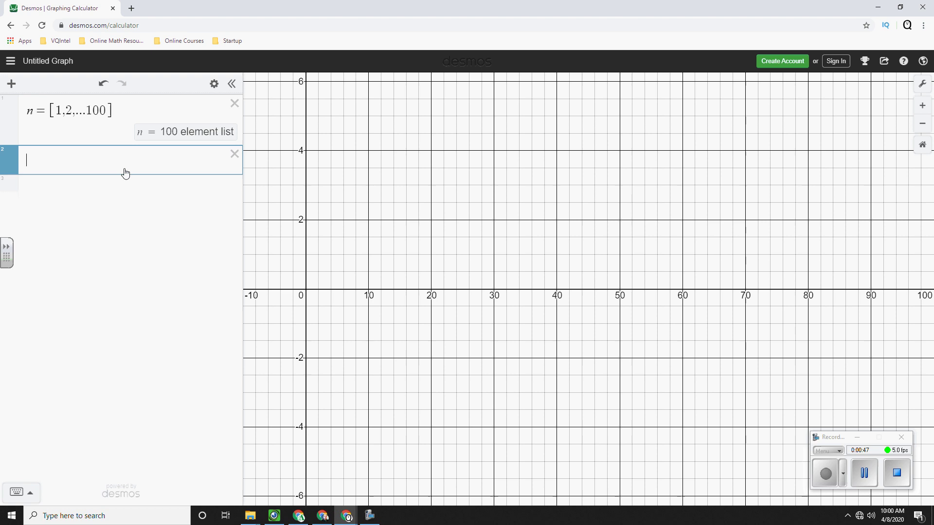
text(d)
text(_n)
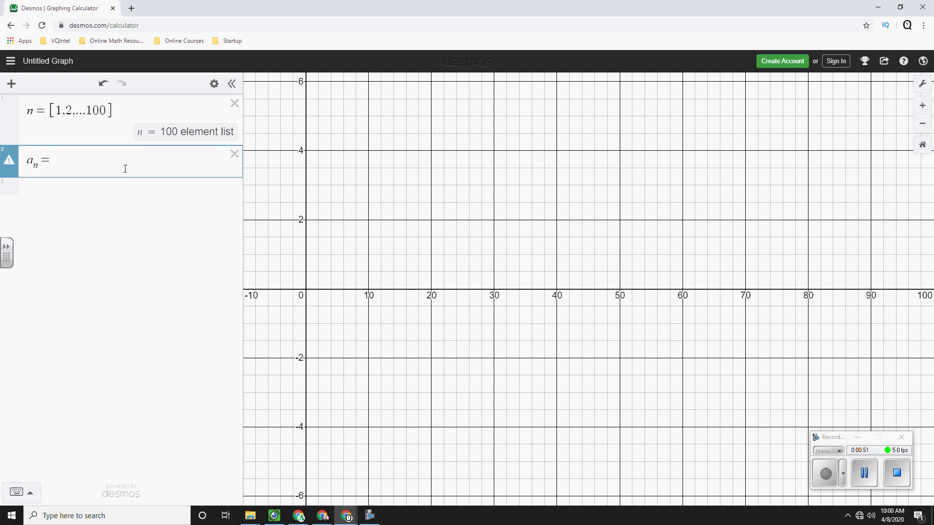
text(=n^2)
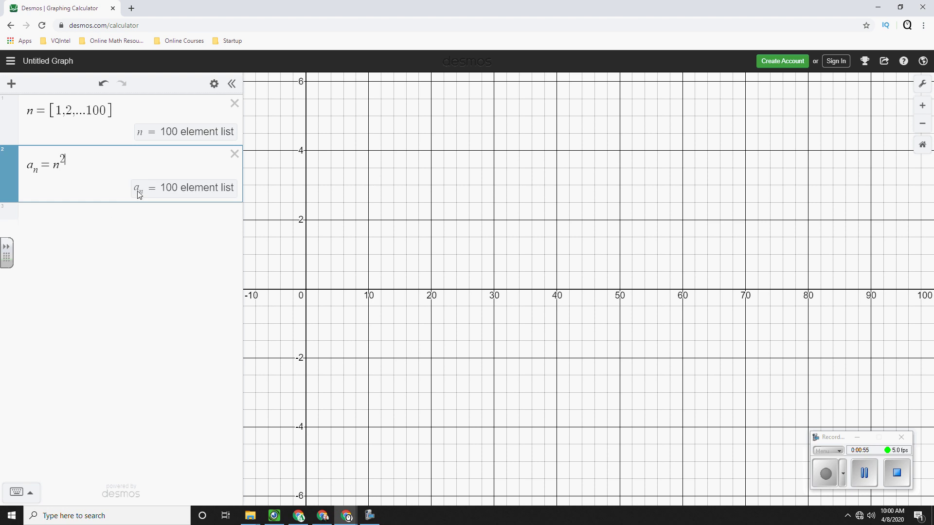
Step: Add a third expression (n, a_n) to plot the sequence points
click(123, 219)
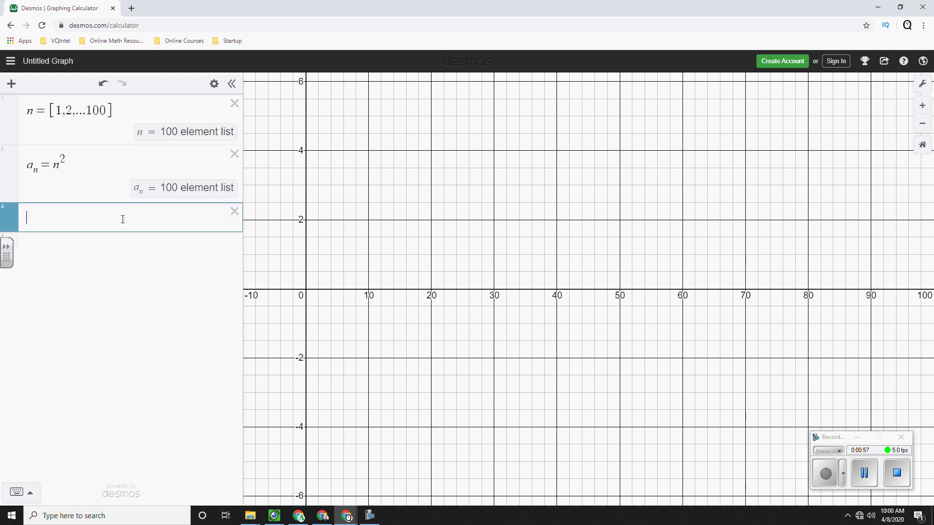
text((n)
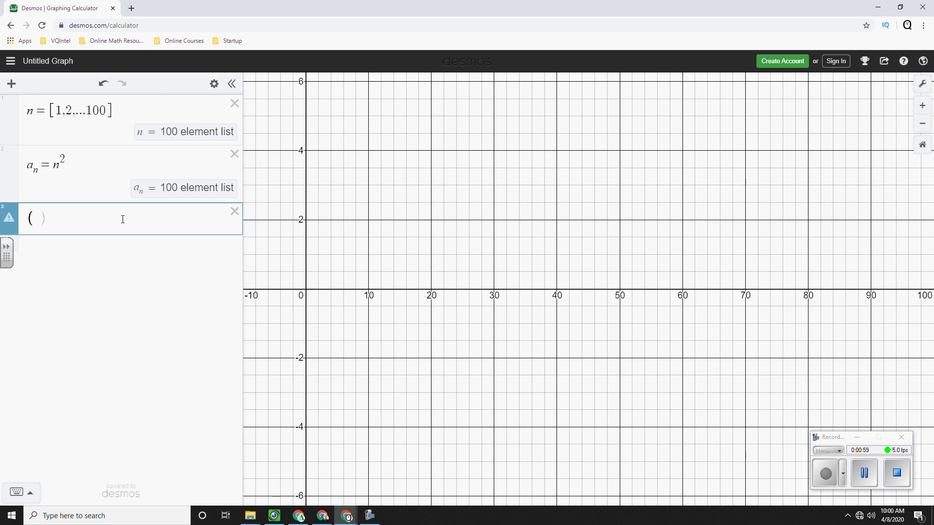
text(,a_n)
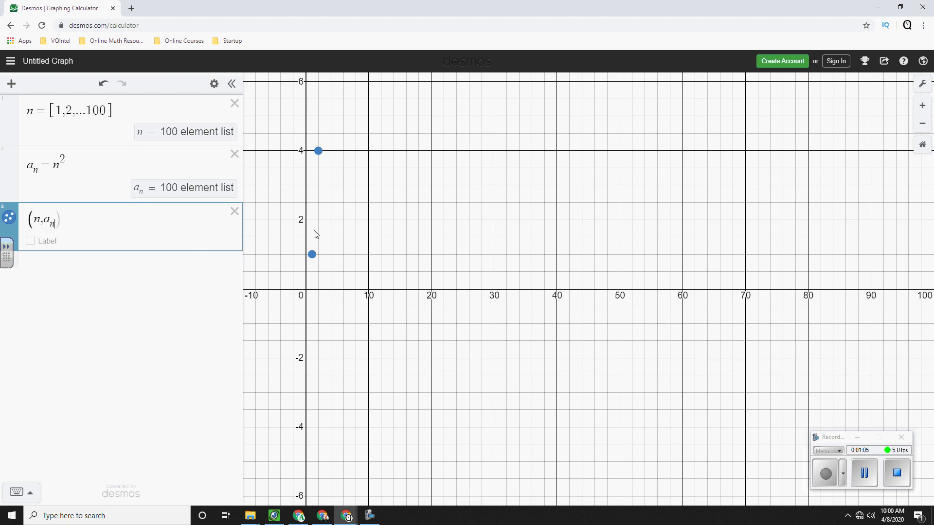
Step: Set the y-axis maximum to 10000 in Graph Settings so every n² point shows
click(924, 85)
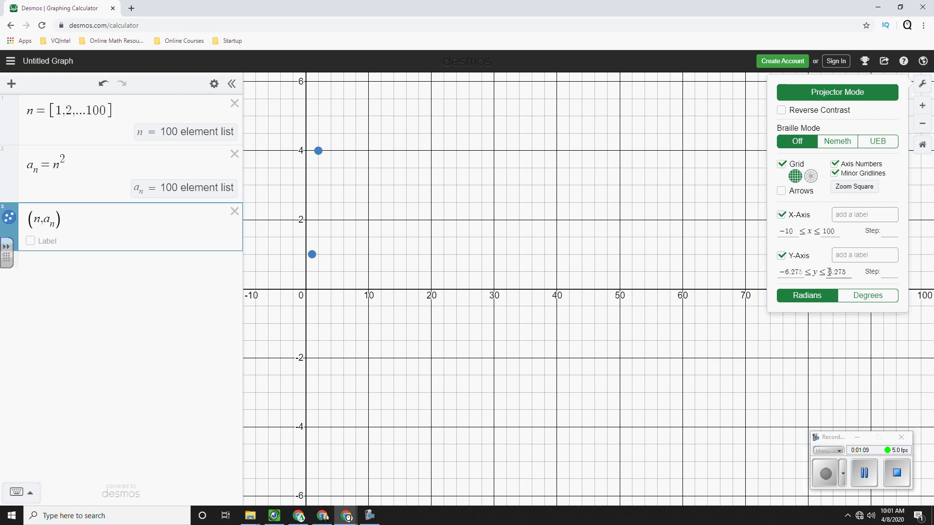
drag(828, 272, 847, 274)
text(10)
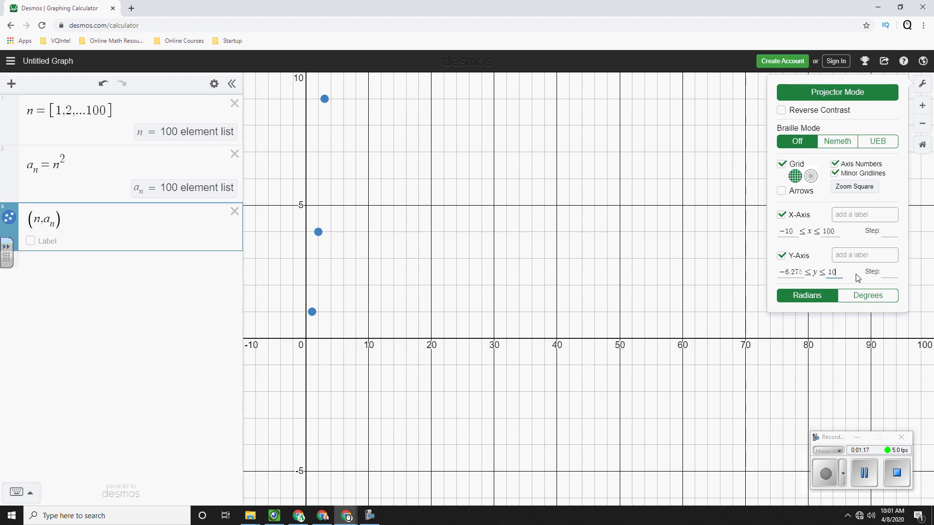
text(00)
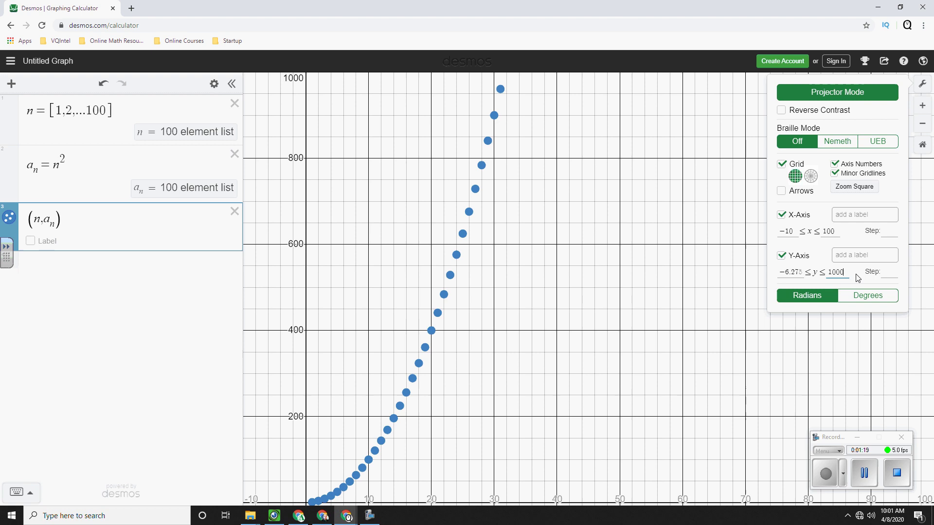
text(0)
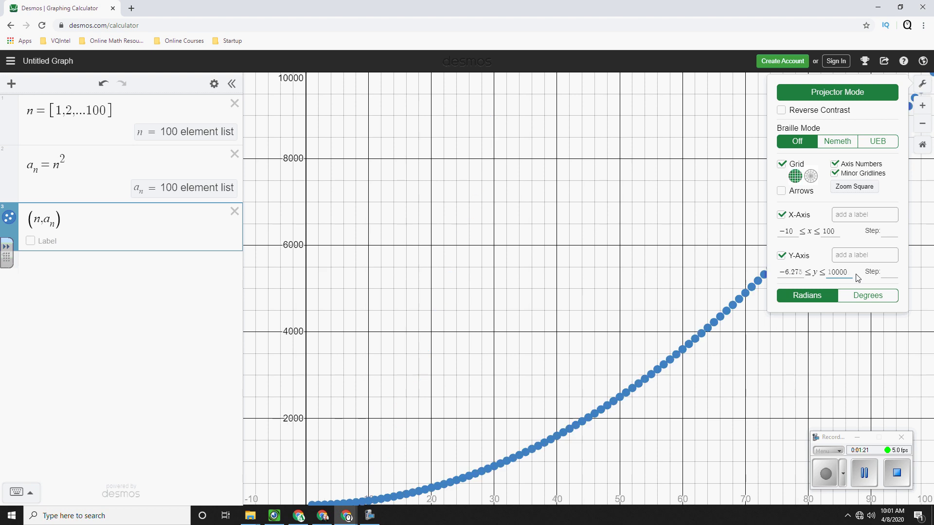
click(819, 385)
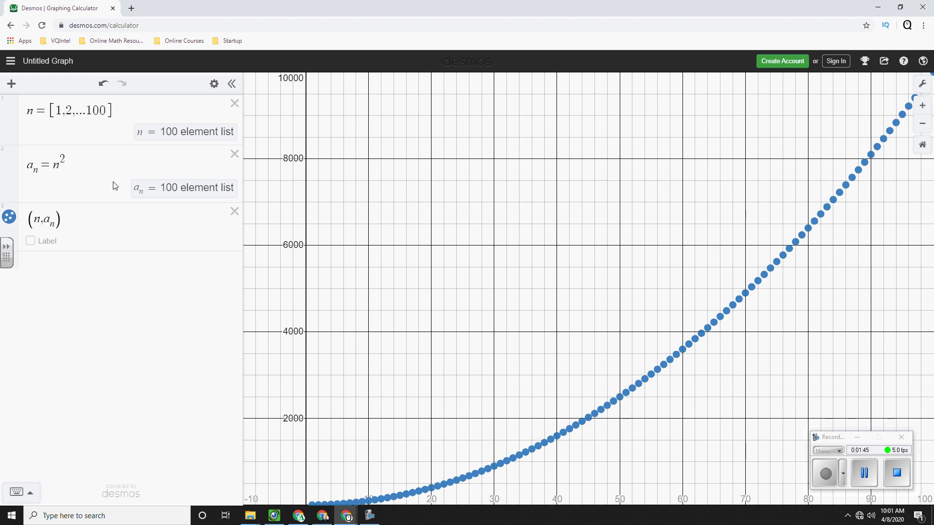
Step: Replace n^2 in the a_n formula with 1/n^2
click(93, 166)
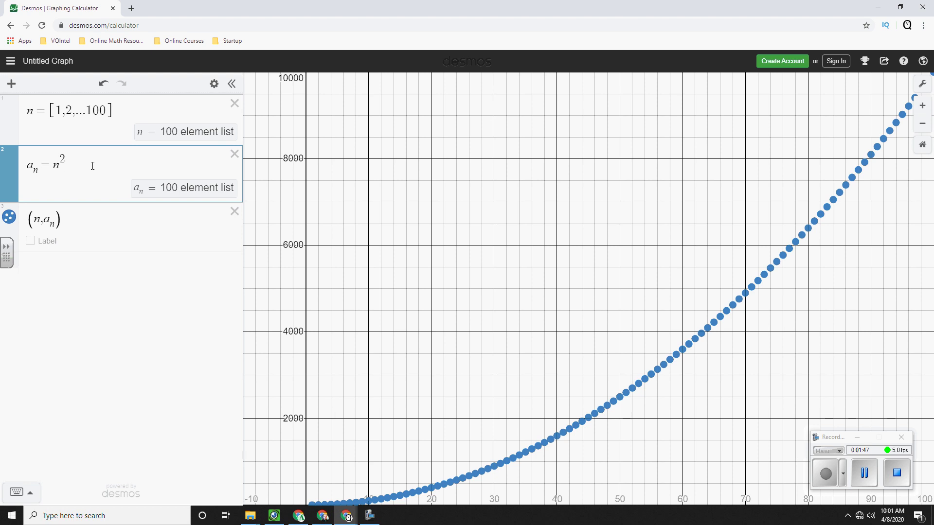
key(BackSpace)
key(BackSpace)
key(BackSpace)
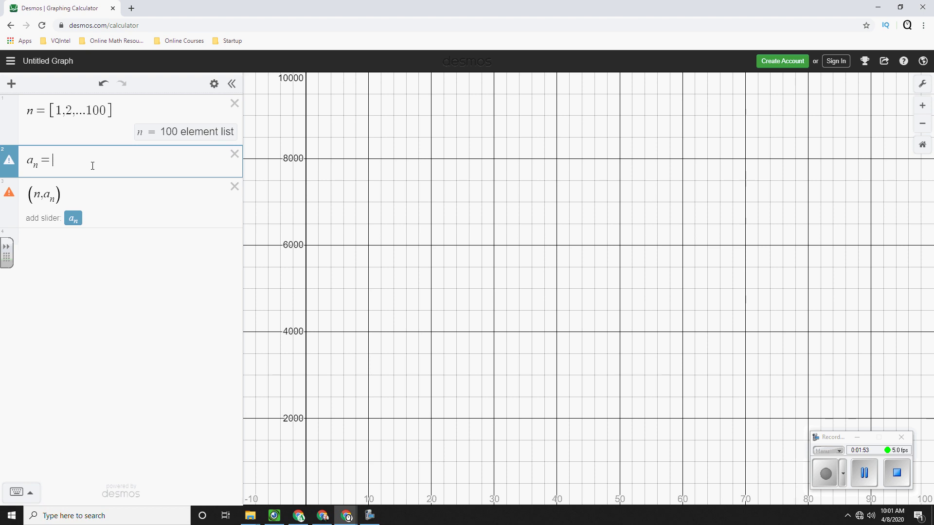
text(1/n)
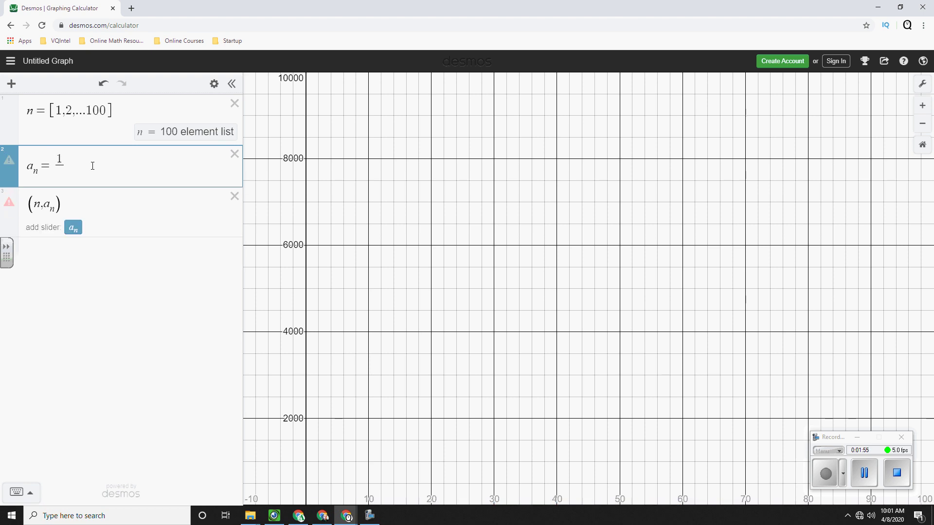
text(^)
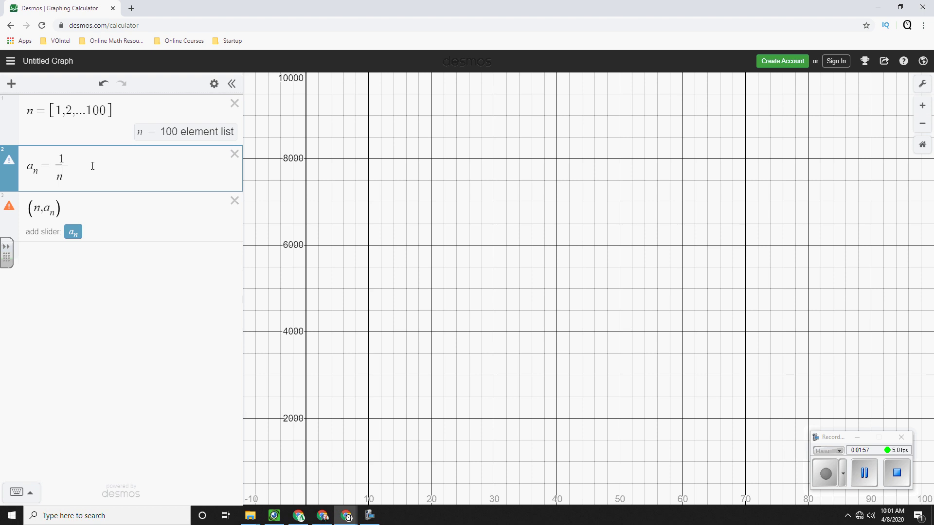
text(2)
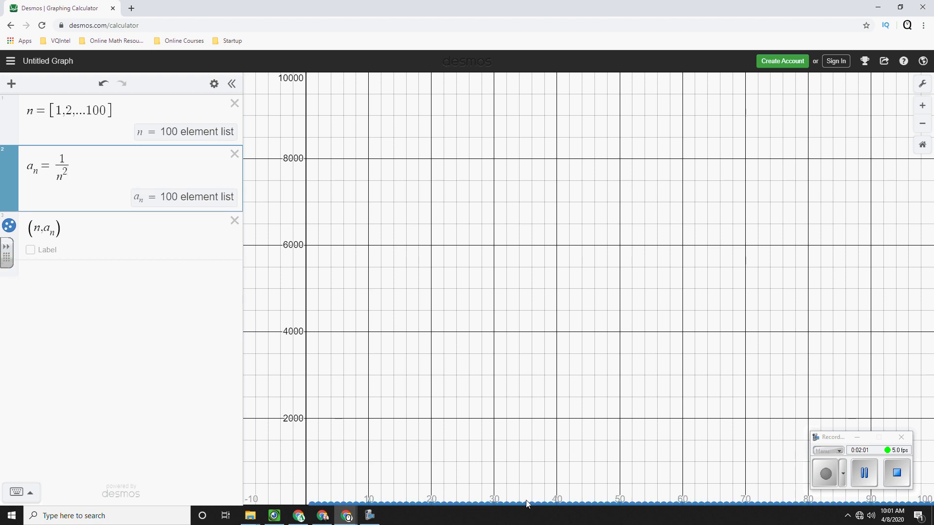
Step: Set the y-axis to run from −1 to 1 in Graph Settings
click(923, 86)
click(844, 272)
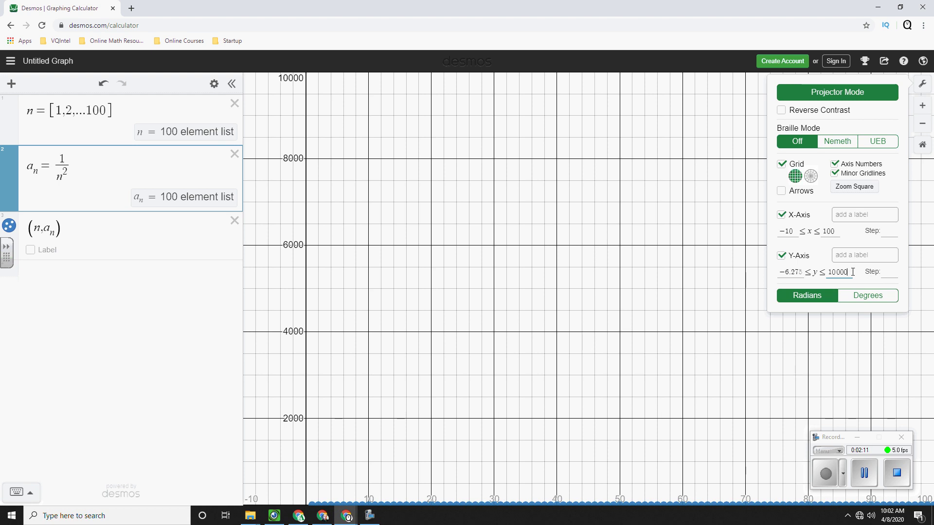
key(BackSpace)
key(BackSpace)
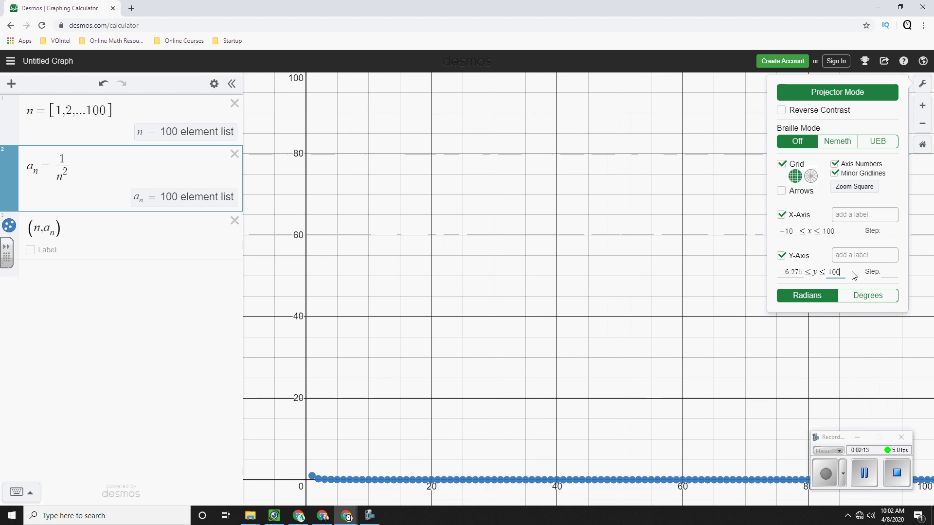
key(BackSpace)
key(BackSpace)
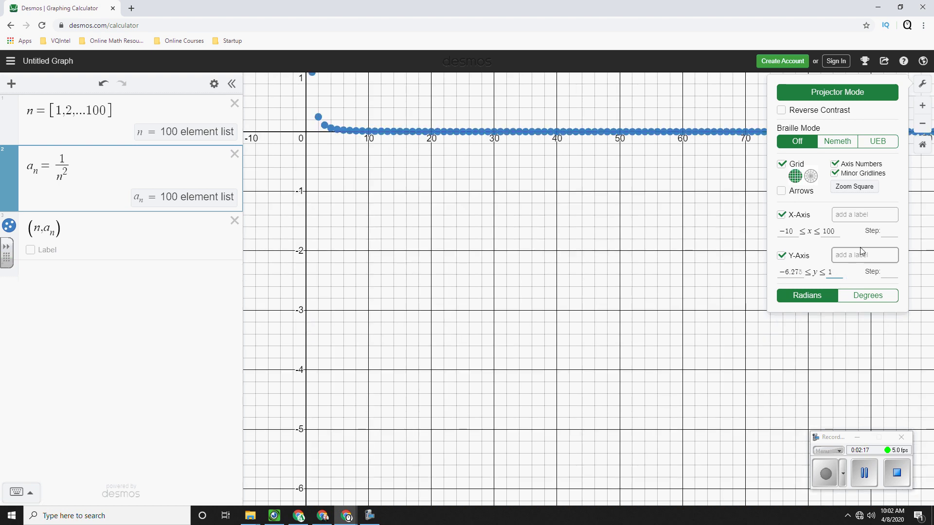
double_click(795, 274)
text(-1)
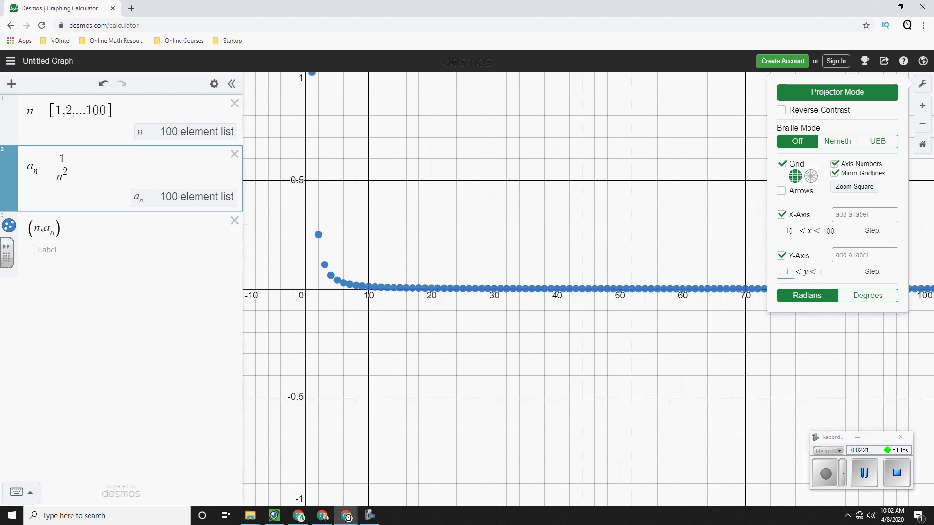
click(789, 351)
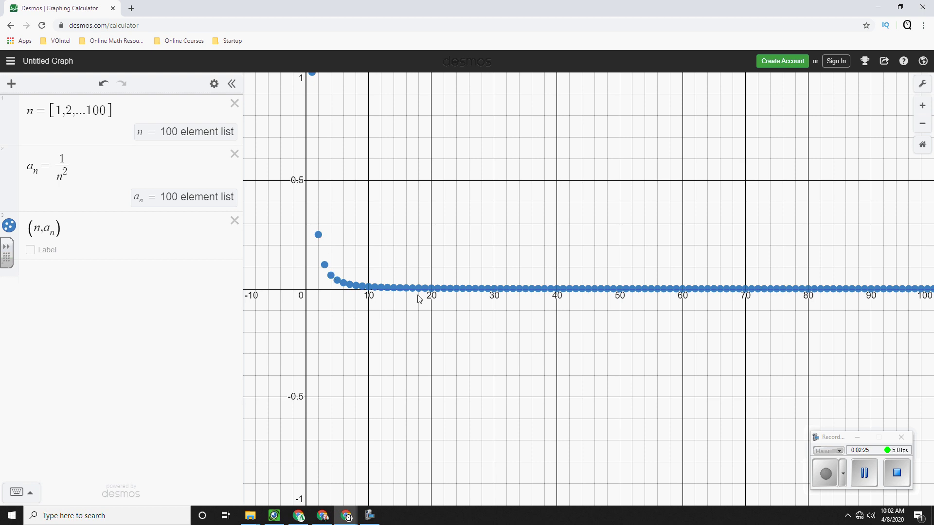
Step: Pin coordinate labels on the points at n = 53, 68, 79, 93 and 97
click(638, 289)
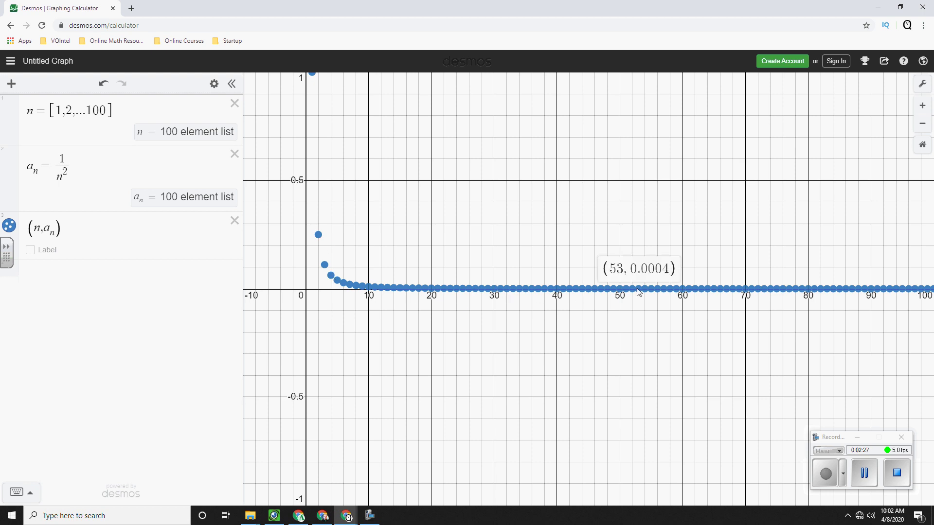
click(734, 289)
scroll(796, 290, up, 1)
click(796, 289)
click(892, 289)
click(921, 290)
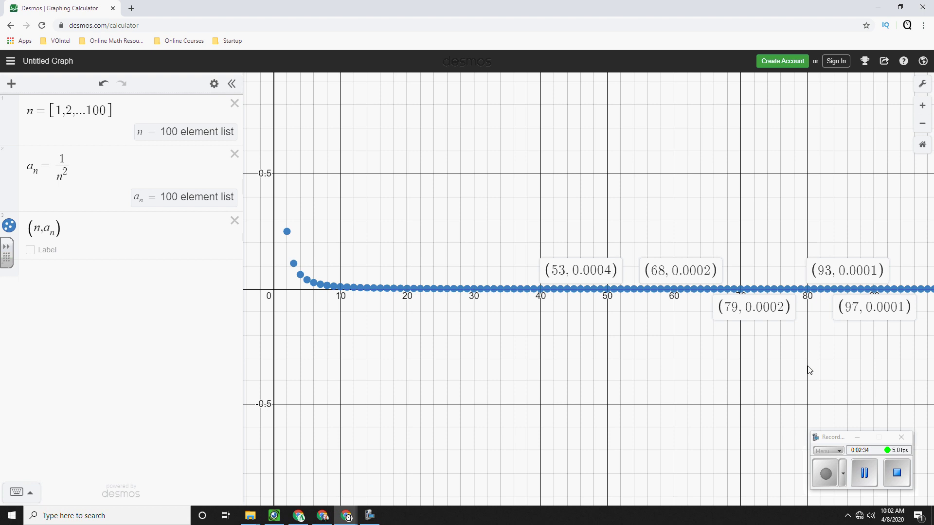
Step: Extend n to [1,2,...1000] and set the x-axis maximum to 1000
click(105, 111)
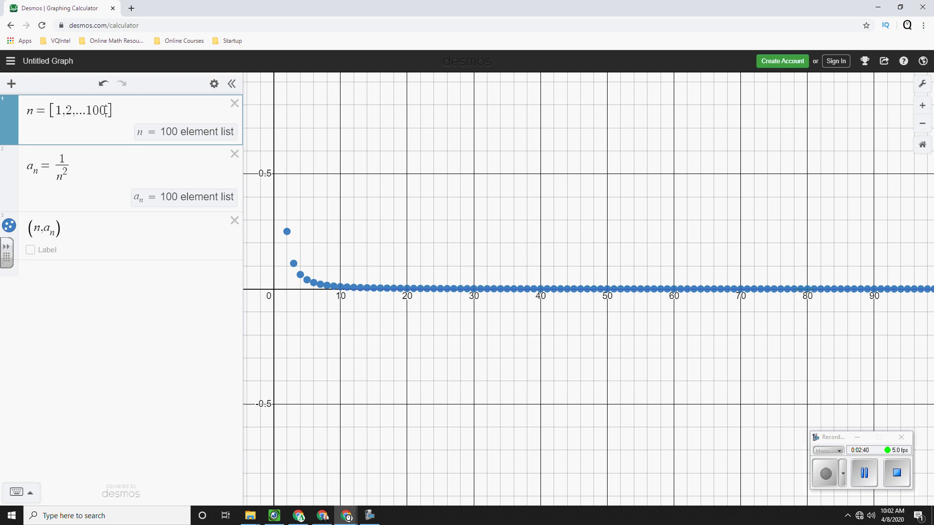
text(0)
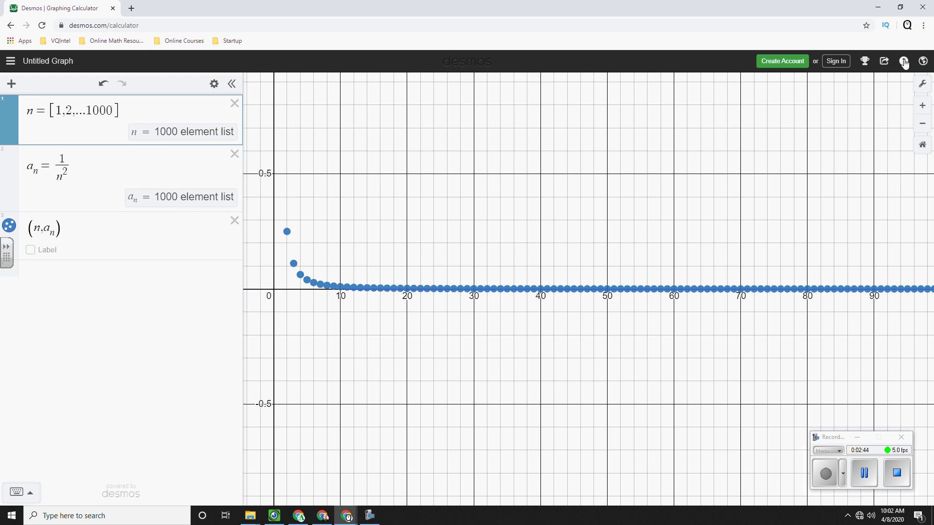
click(923, 86)
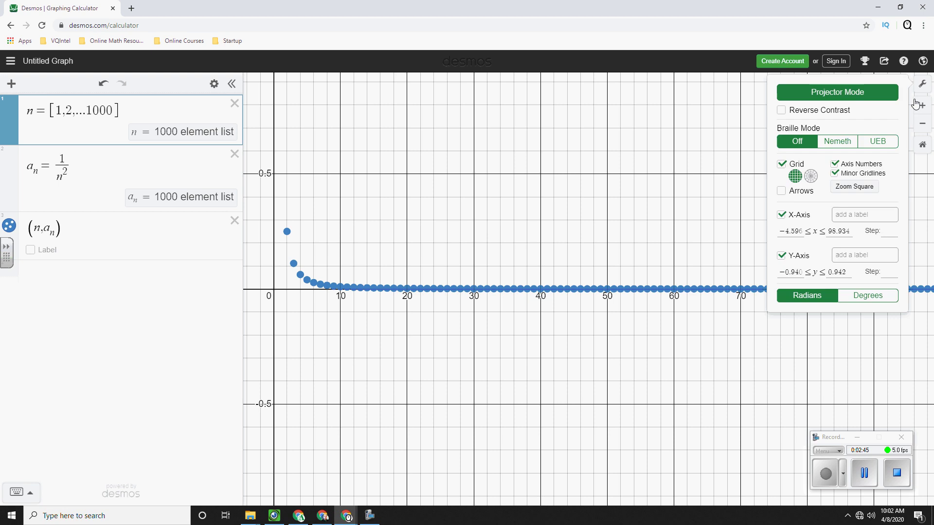
double_click(830, 231)
text(100)
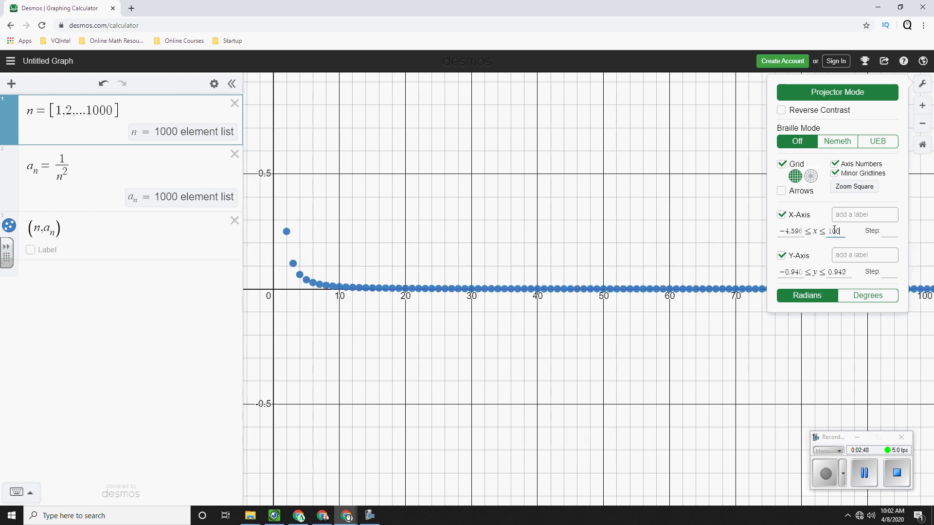
text(0)
click(660, 236)
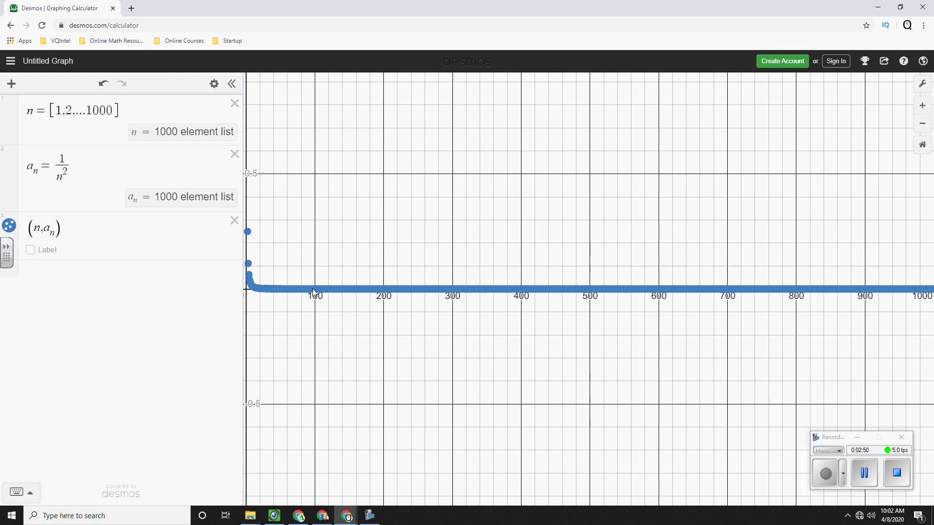
Step: Pin coordinates at n = 981, 831, 678 and 484, then clear the labels
click(919, 290)
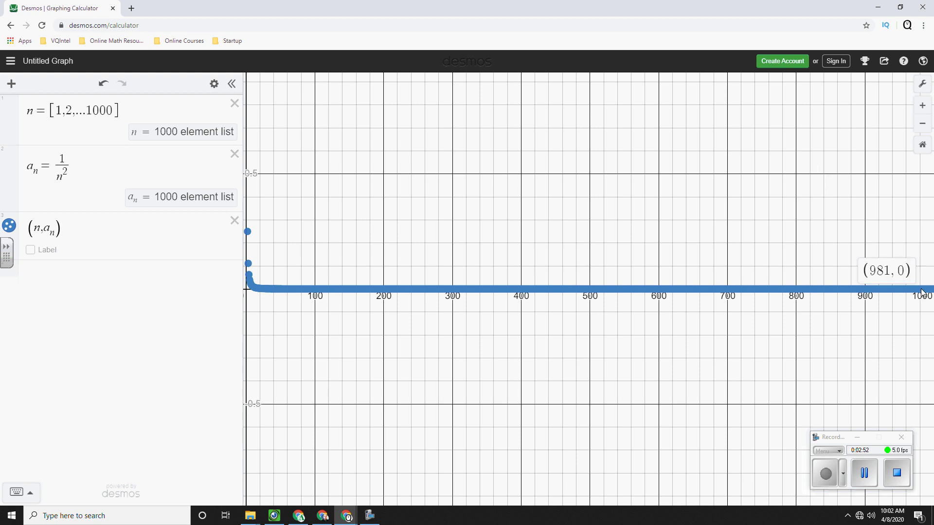
click(818, 291)
click(712, 290)
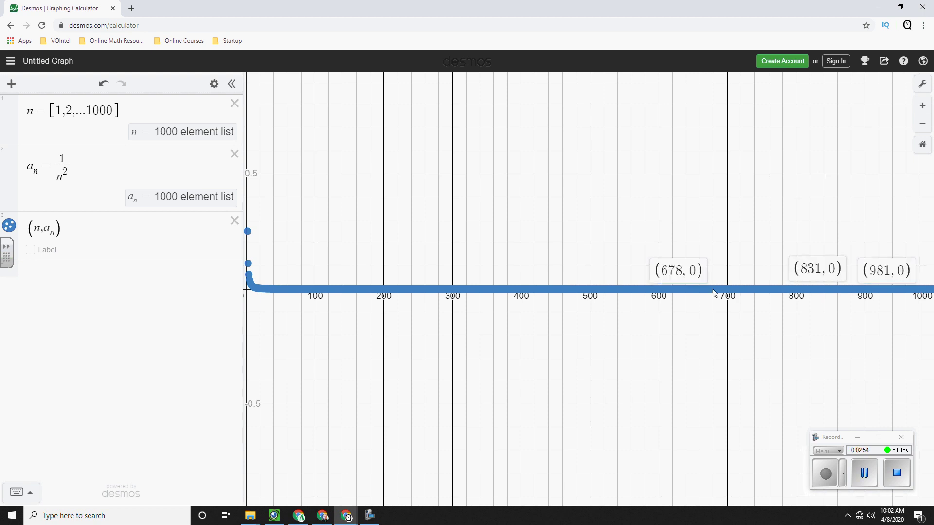
click(579, 292)
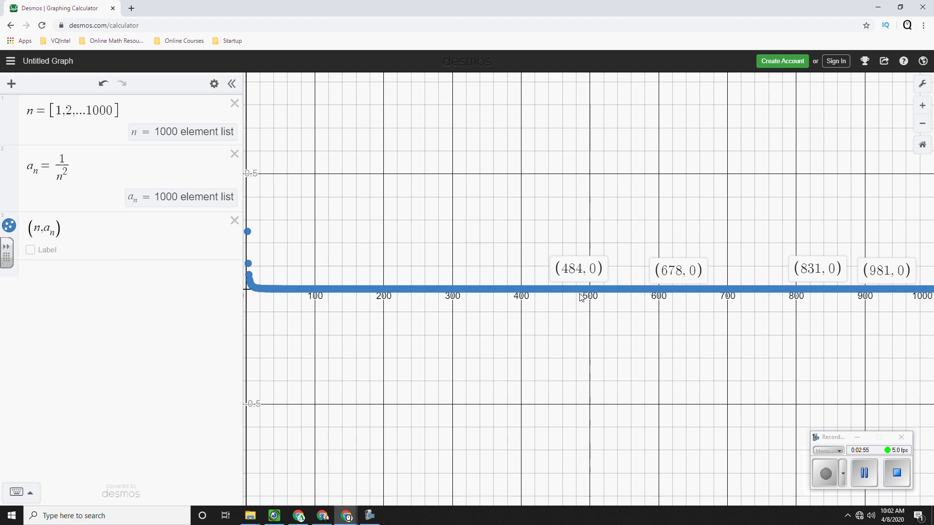
click(698, 224)
Step: Restore the x-axis maximum to 100 and shorten n back to [1,2,...100]
click(921, 85)
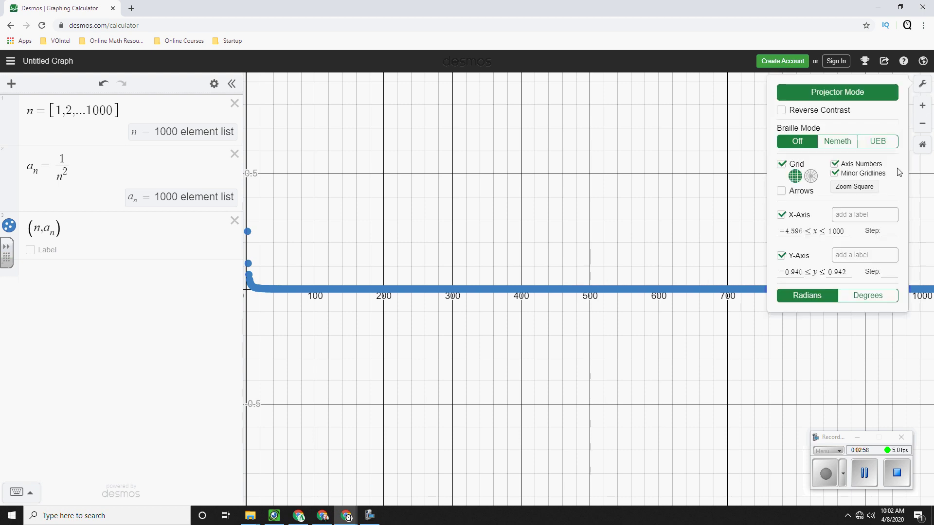
click(850, 228)
key(BackSpace)
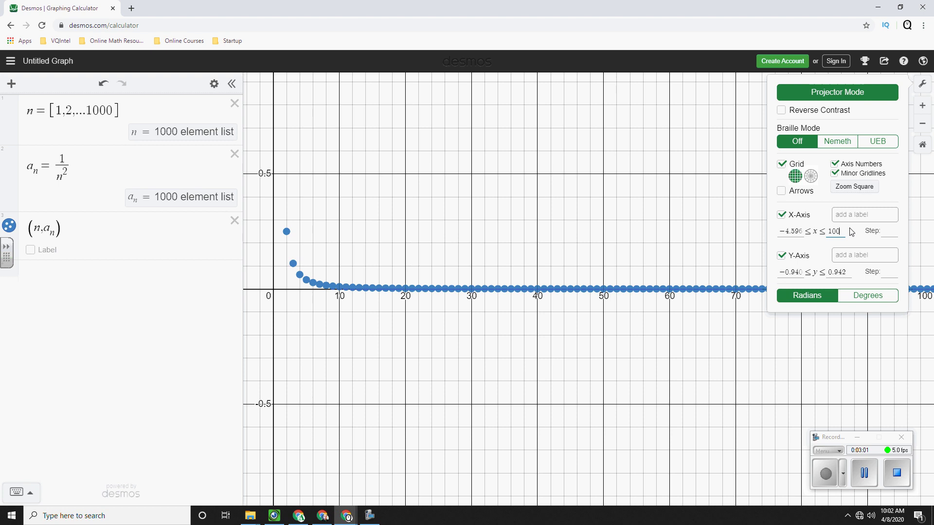
click(111, 110)
key(BackSpace)
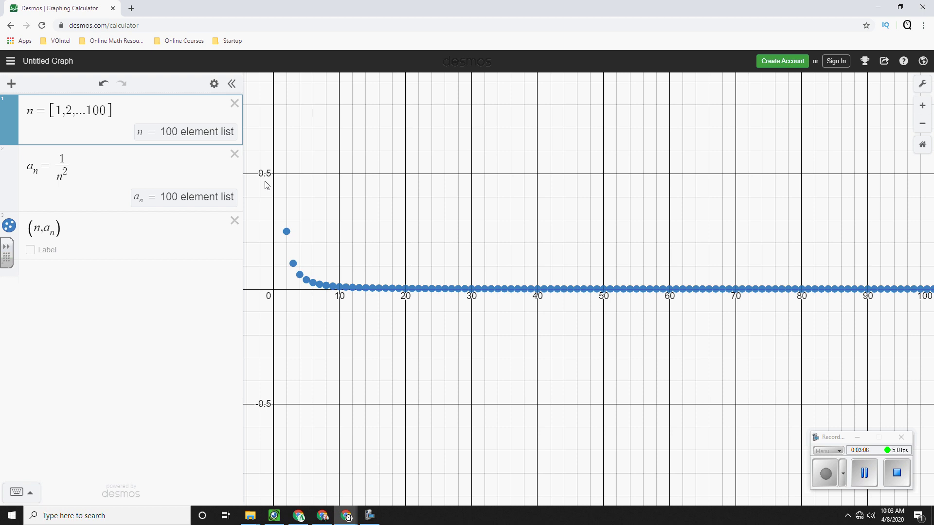
Step: Rewrite a_n with numerator 3n−1 and denominator 2−3n
click(64, 159)
key(BackSpace)
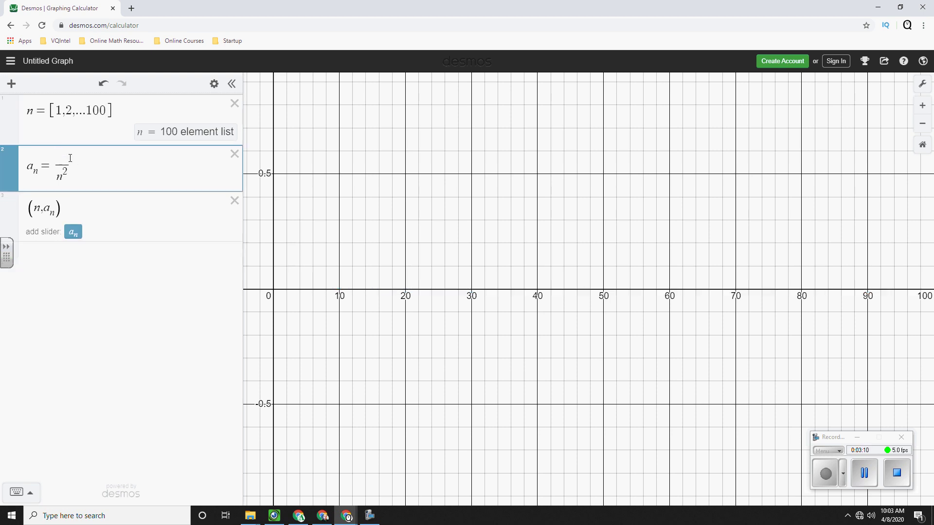
text(3n)
text(-1)
key(BackSpace)
key(BackSpace)
key(BackSpace)
text(2-3n)
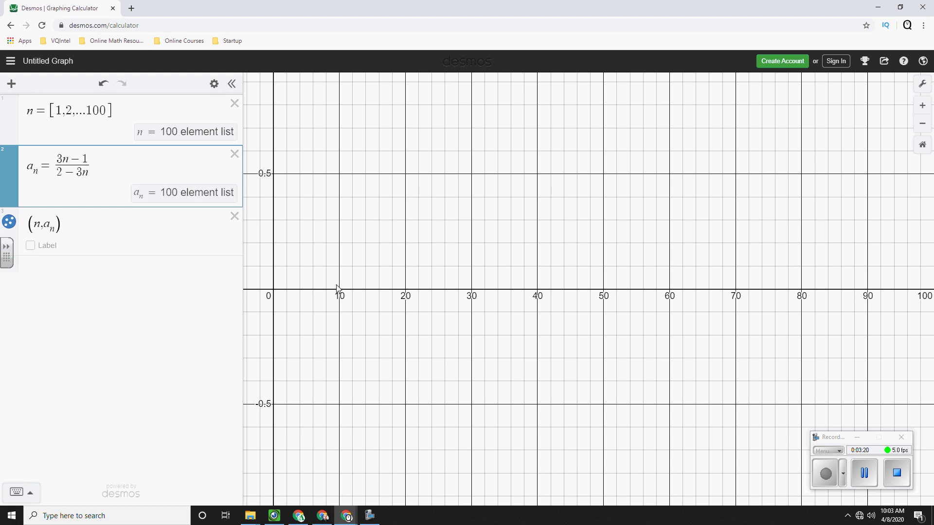
drag(388, 309, 389, 310)
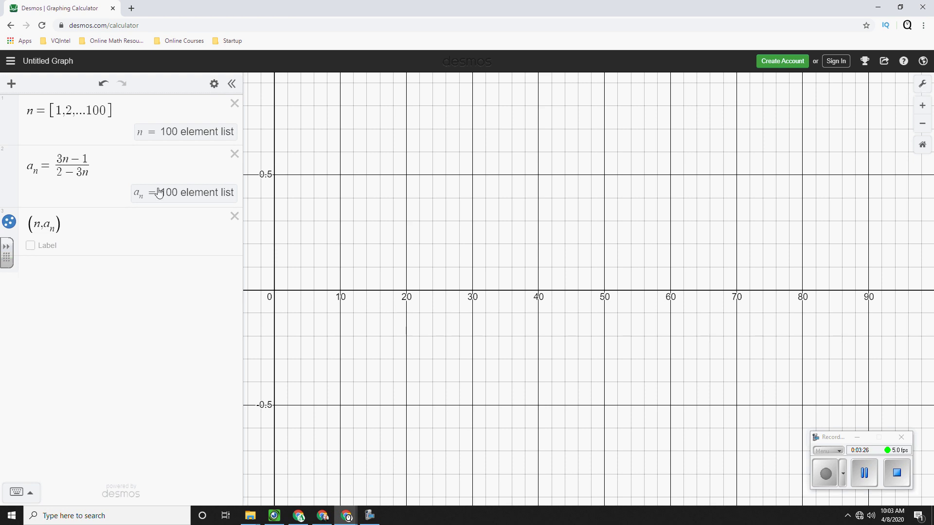
Step: In Graph Settings, set the y-axis maximum to 10 and minimum to −10
click(923, 86)
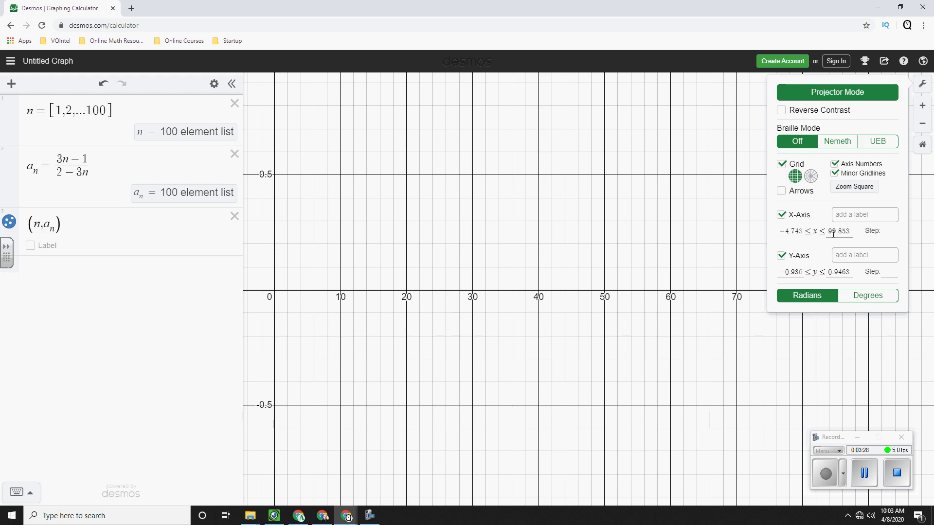
drag(828, 272, 861, 276)
text(10)
click(780, 273)
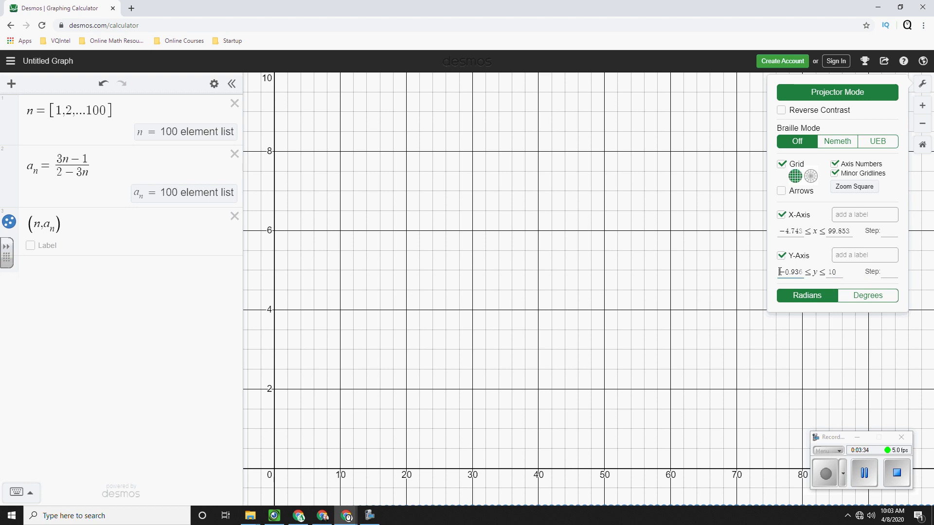
drag(779, 272, 807, 271)
text(-10)
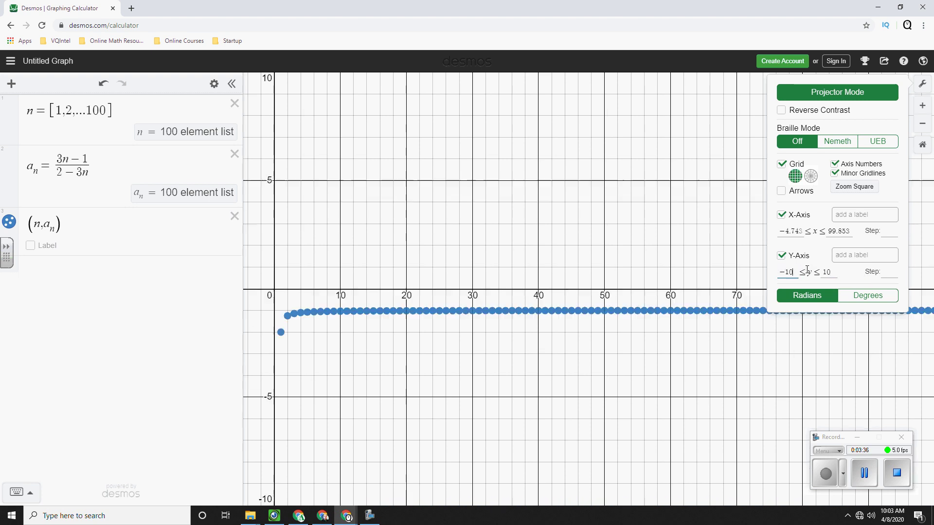
Step: Pin coordinate labels on the points at n=11, 25, 45, 63, 77 and 94, then clear them
click(715, 364)
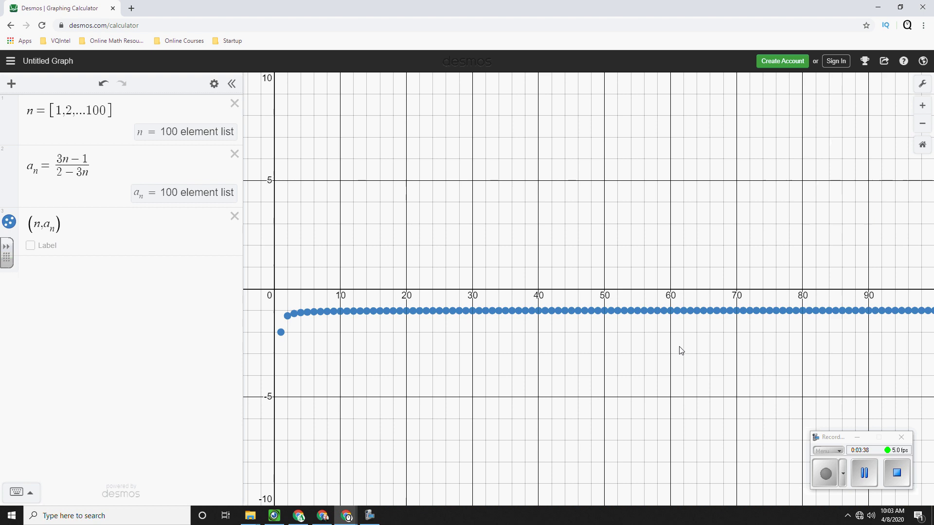
click(347, 312)
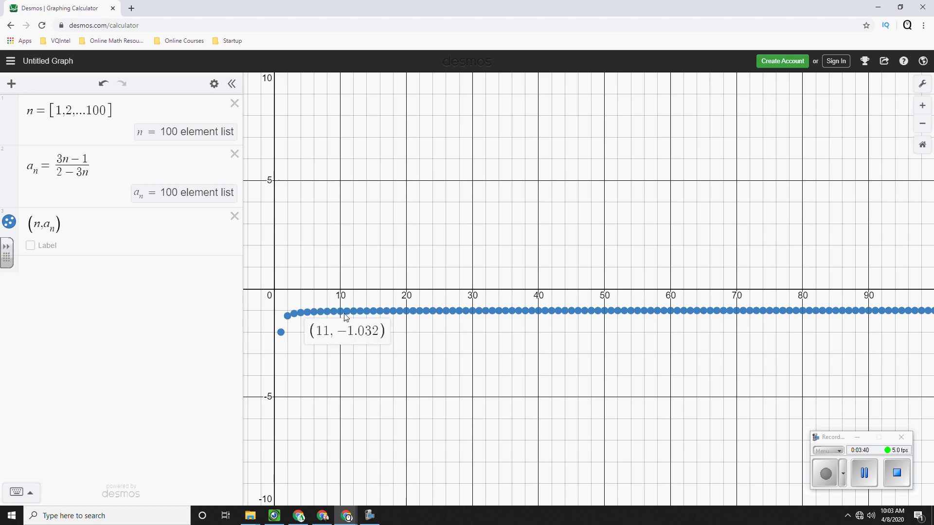
click(439, 312)
click(572, 311)
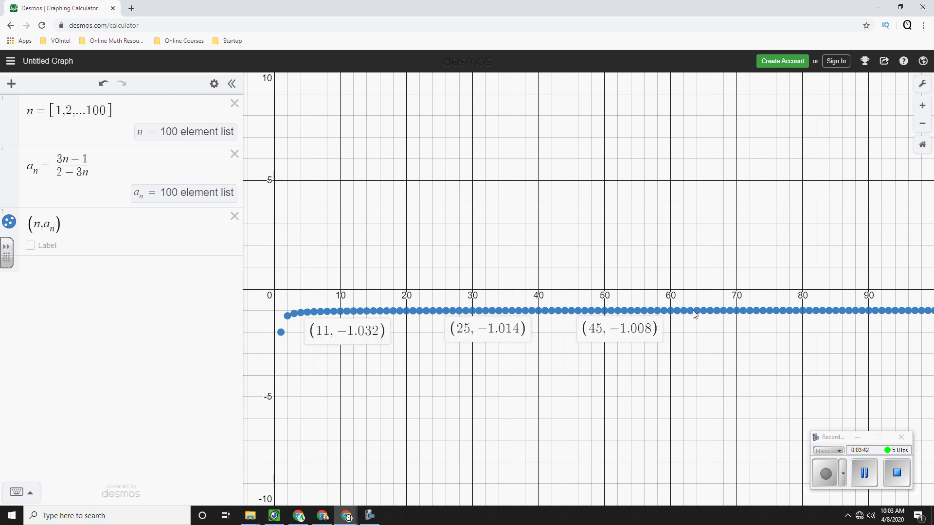
click(690, 312)
click(783, 311)
click(895, 310)
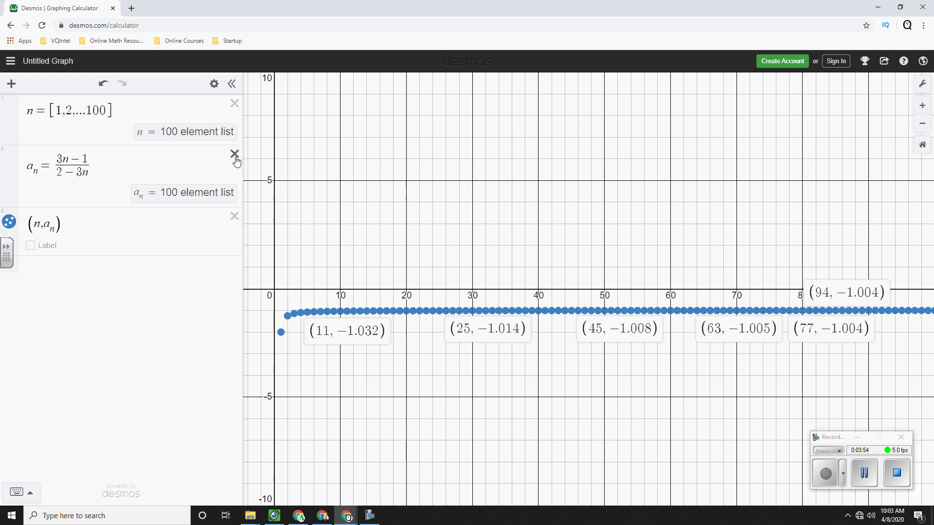
click(134, 171)
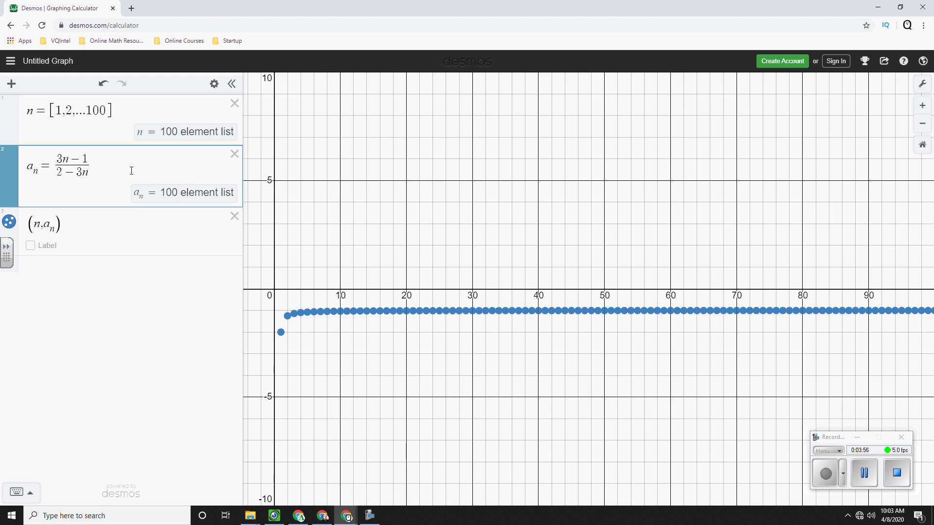